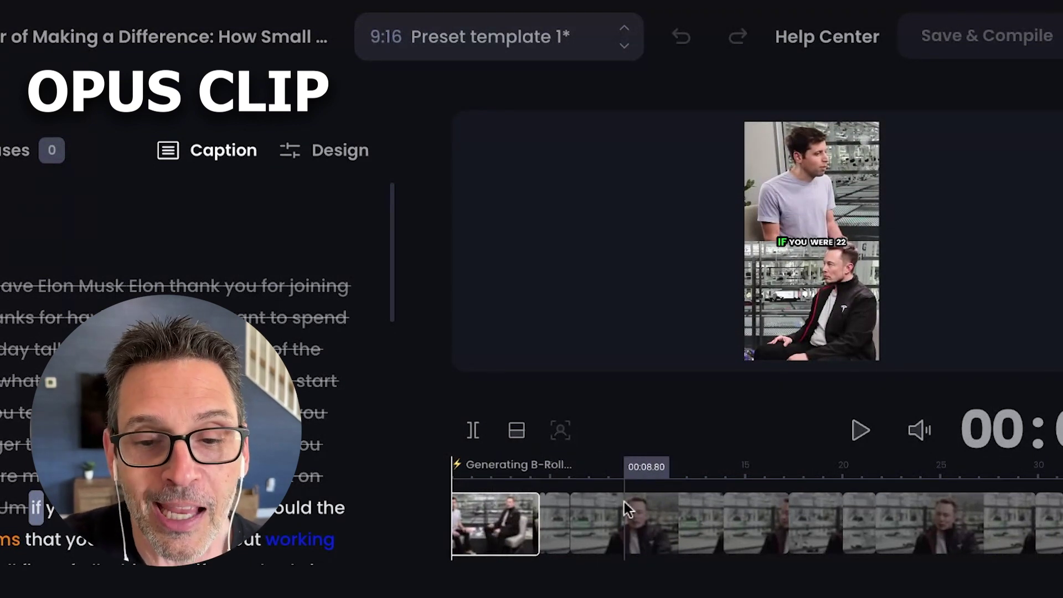
Step: Preview the Opus Clip timeline at 00:09 and near 00:36 to check the later close-up scenes
click(629, 464)
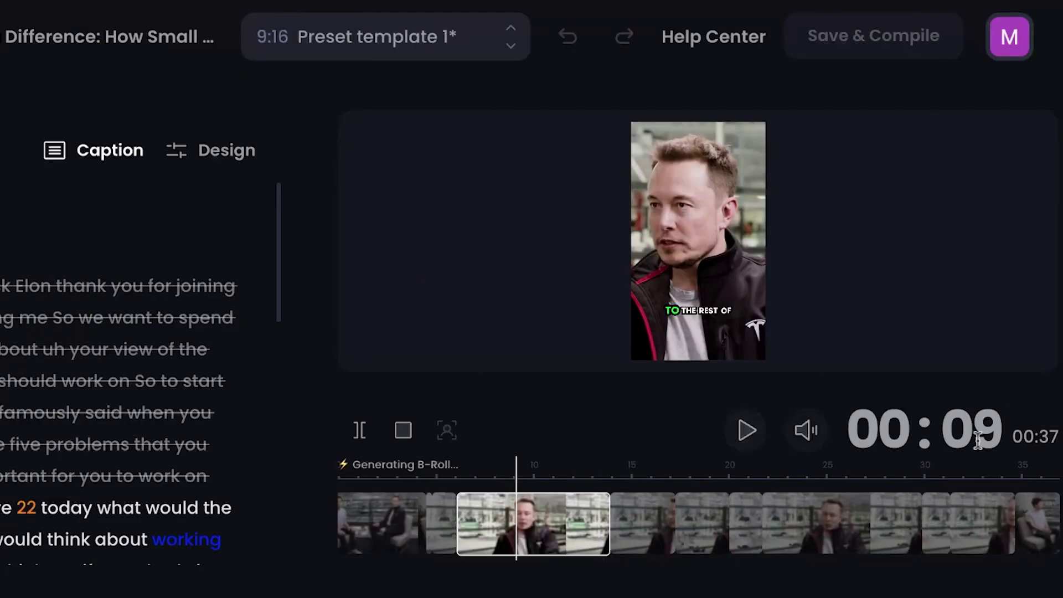
click(1041, 463)
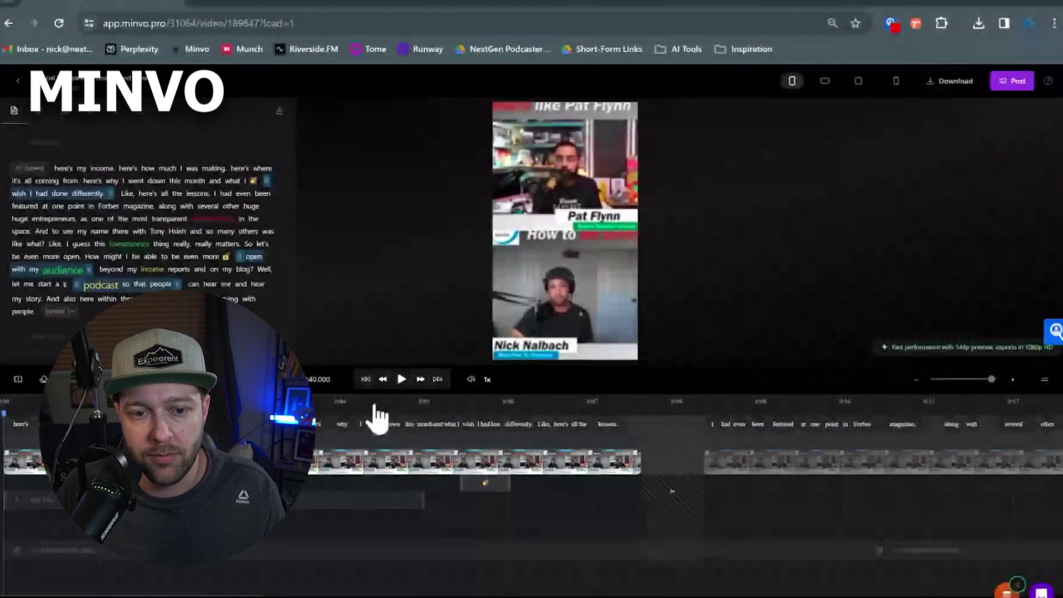
Step: Scrub Minvo's timeline from the word 'went' past the 'one point' caption to near the end
click(383, 422)
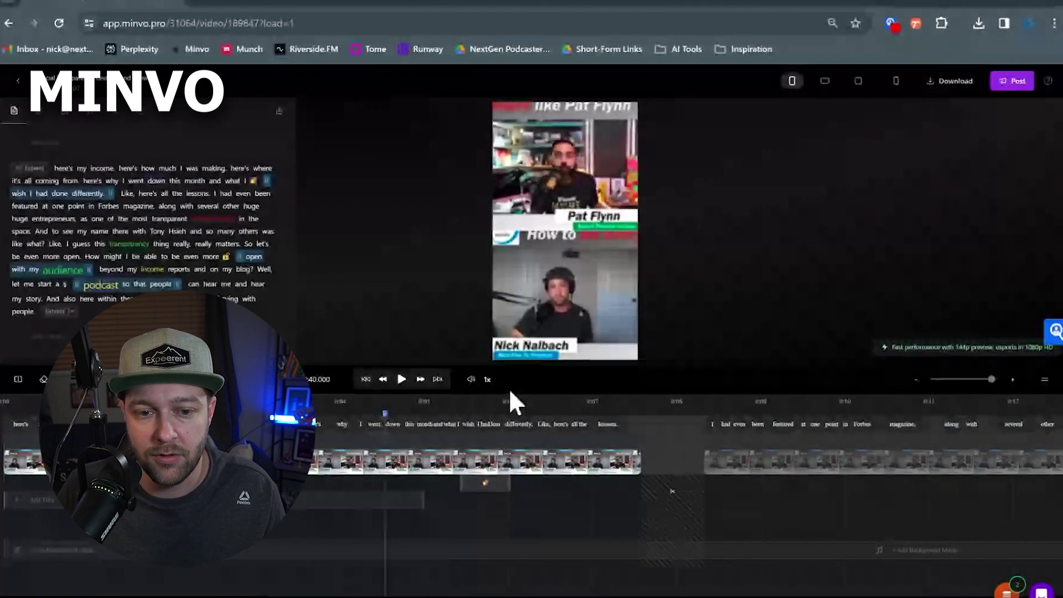
drag(383, 460, 473, 462)
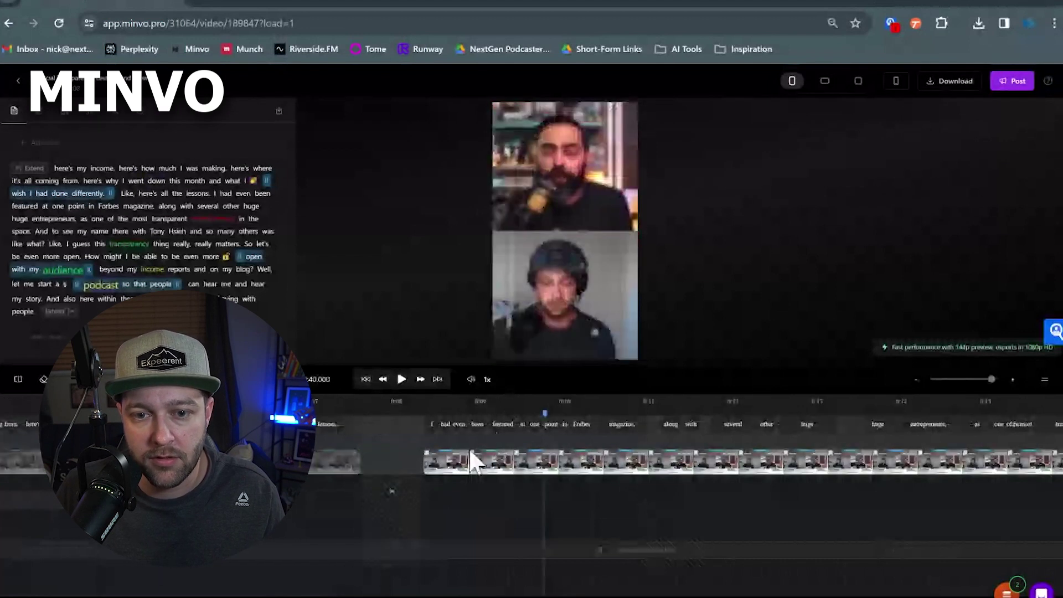
scroll(451, 470, right, 4)
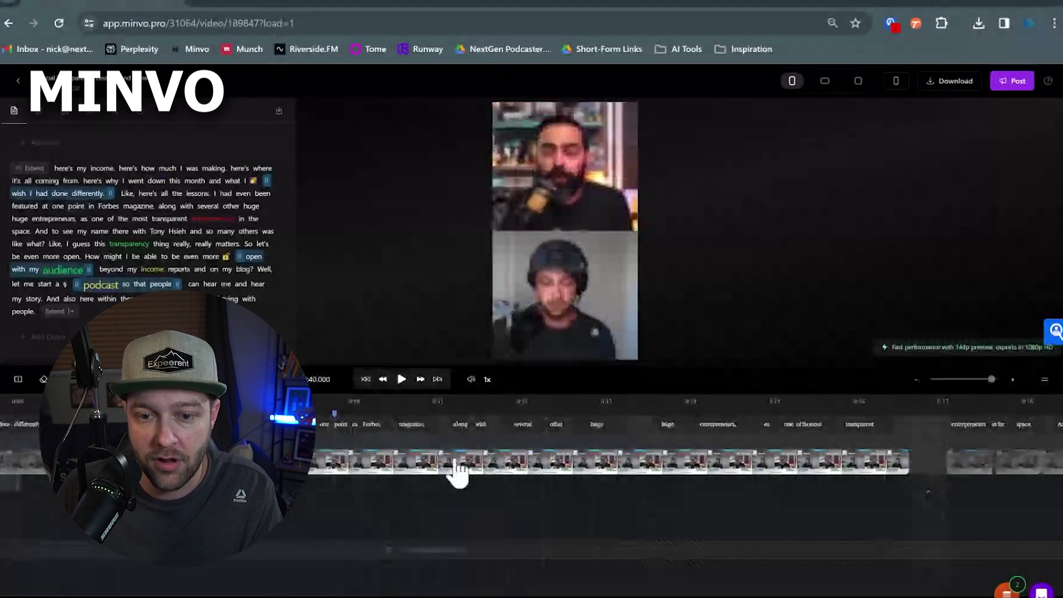
scroll(473, 473, right, 5)
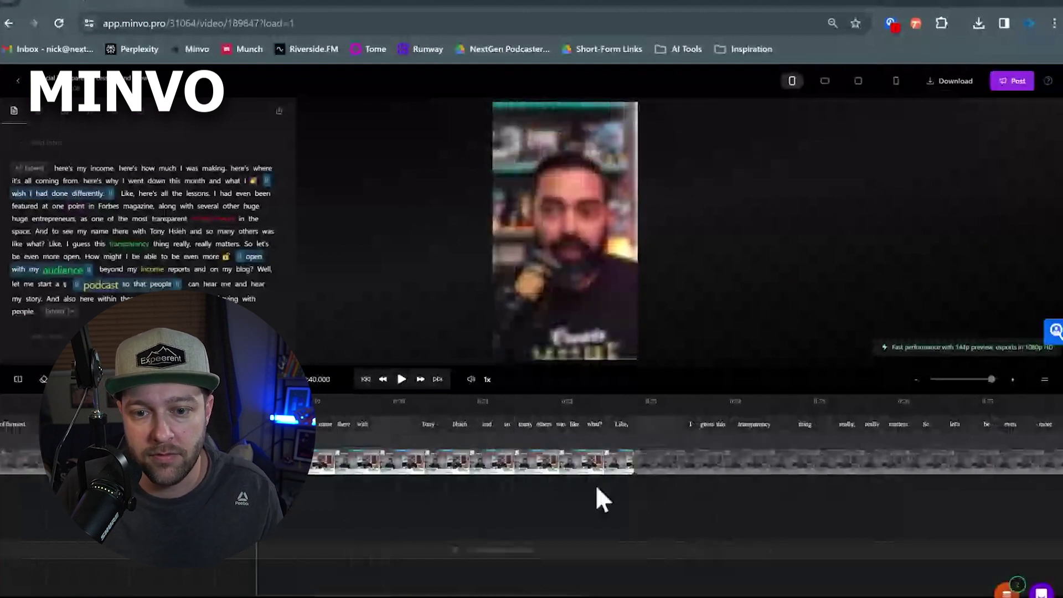
click(522, 429)
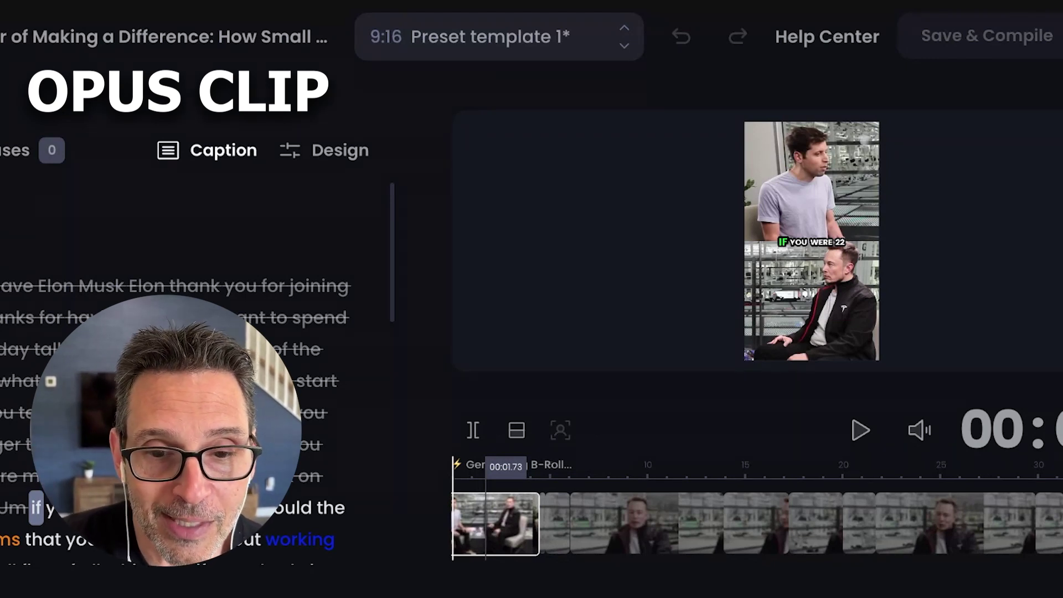
Step: Give the opening scene the Fill layout and drag the video left to reframe the speaker
click(517, 434)
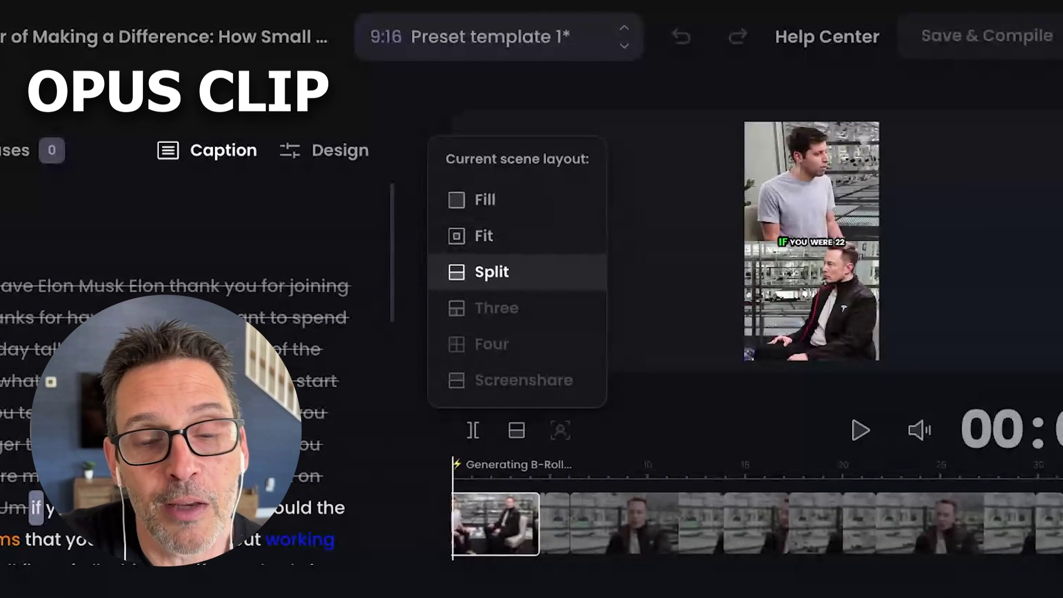
click(525, 214)
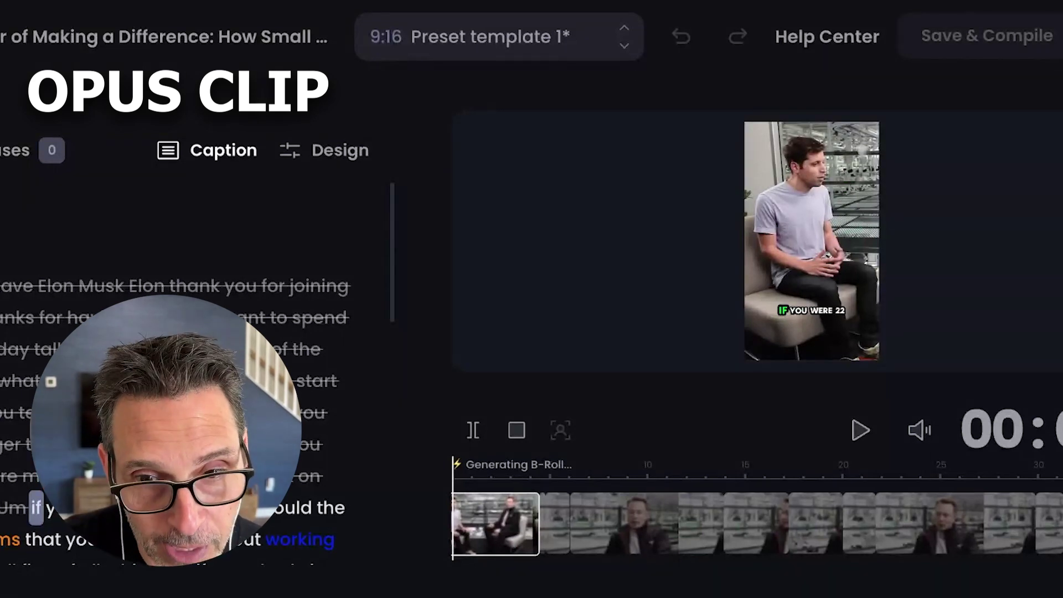
click(517, 430)
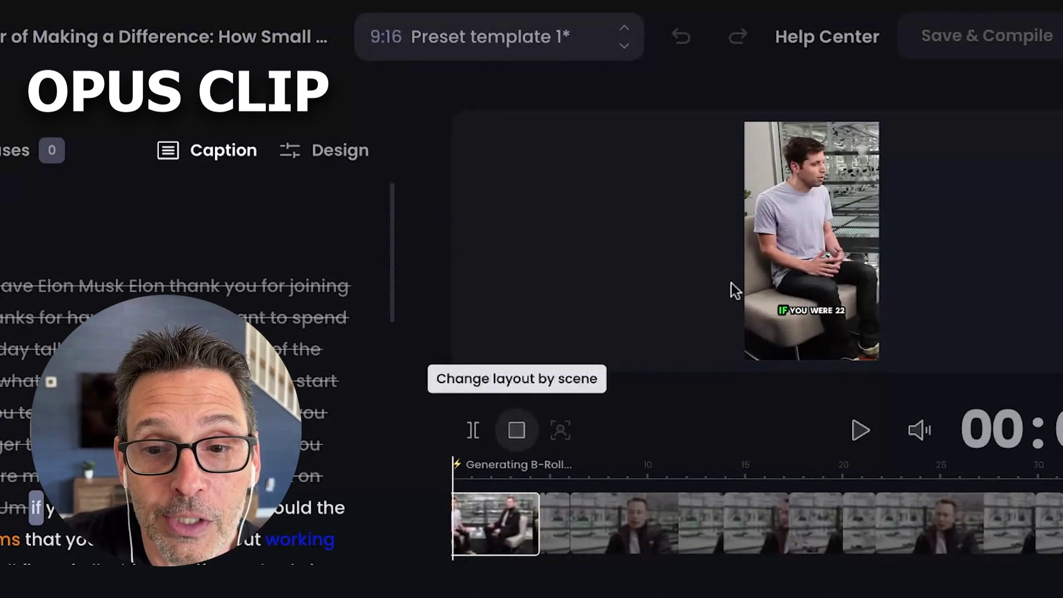
drag(646, 267, 582, 261)
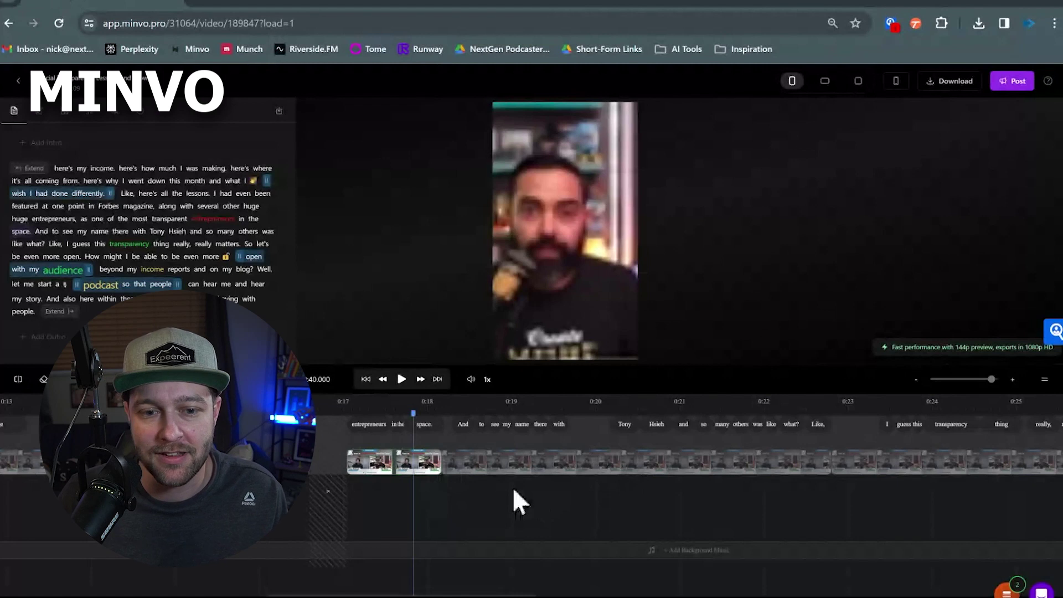
Step: Try the Center, Left, Right, Full Video and Split Screen reframe presets on this scene
click(584, 244)
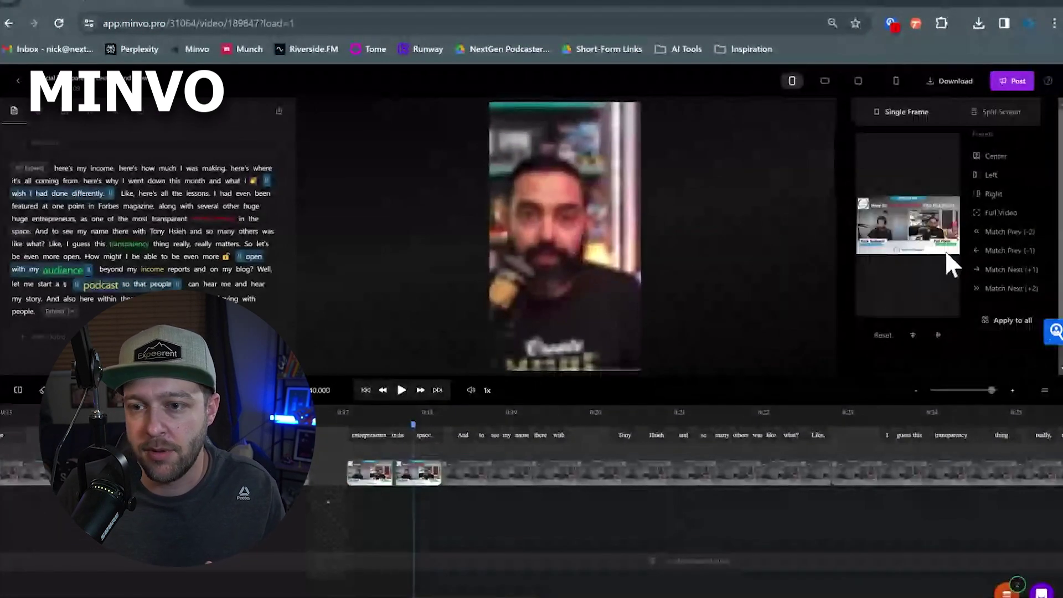
click(1008, 231)
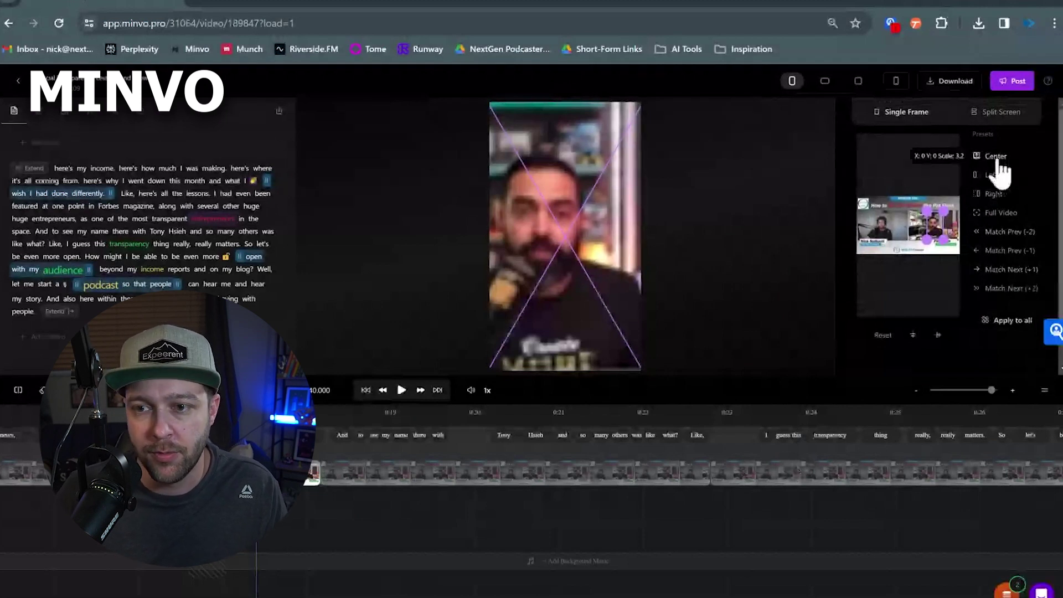
click(993, 175)
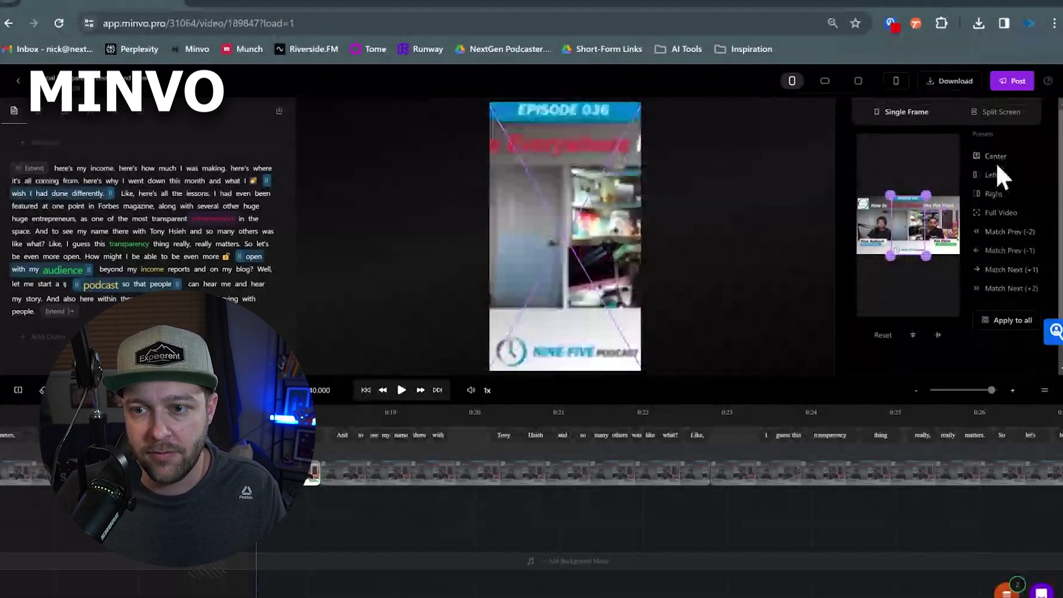
click(995, 194)
click(1011, 213)
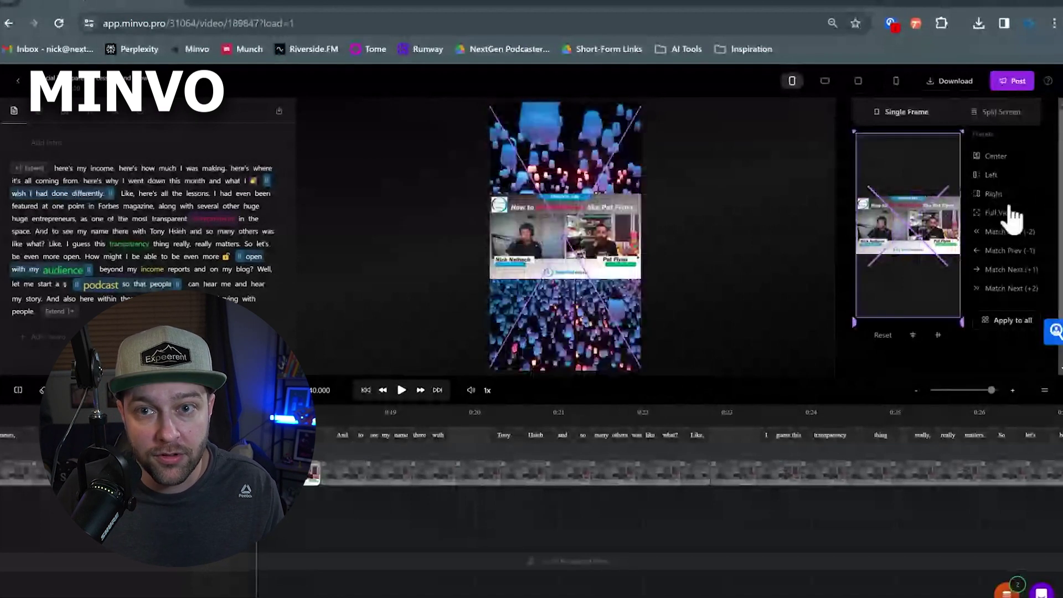
click(1011, 244)
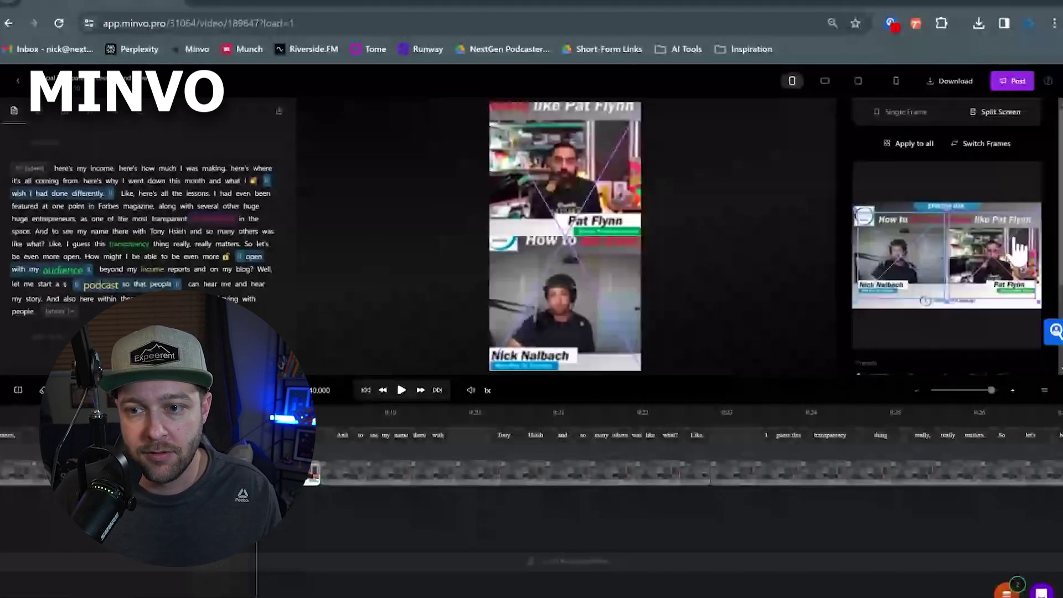
click(1017, 250)
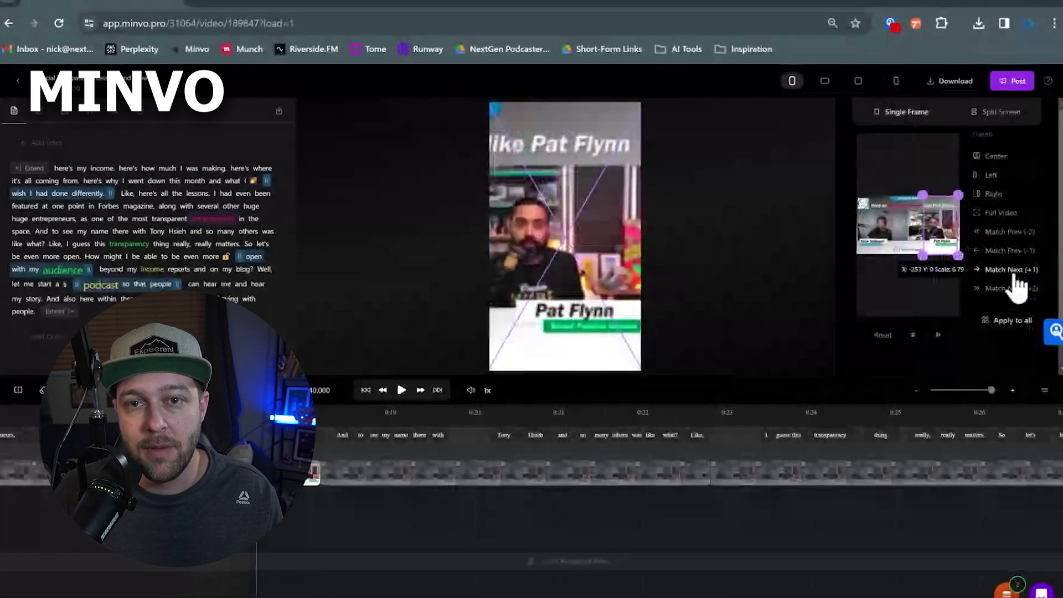
click(1013, 252)
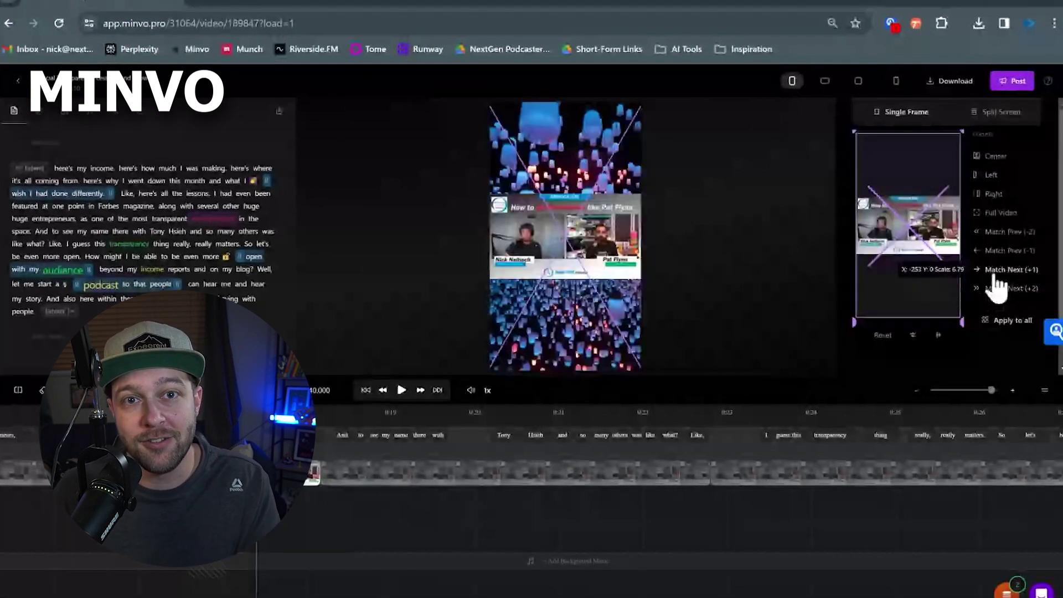
Step: Copy the framing from two scenes ahead and drag the crop onto the left speaker
click(995, 286)
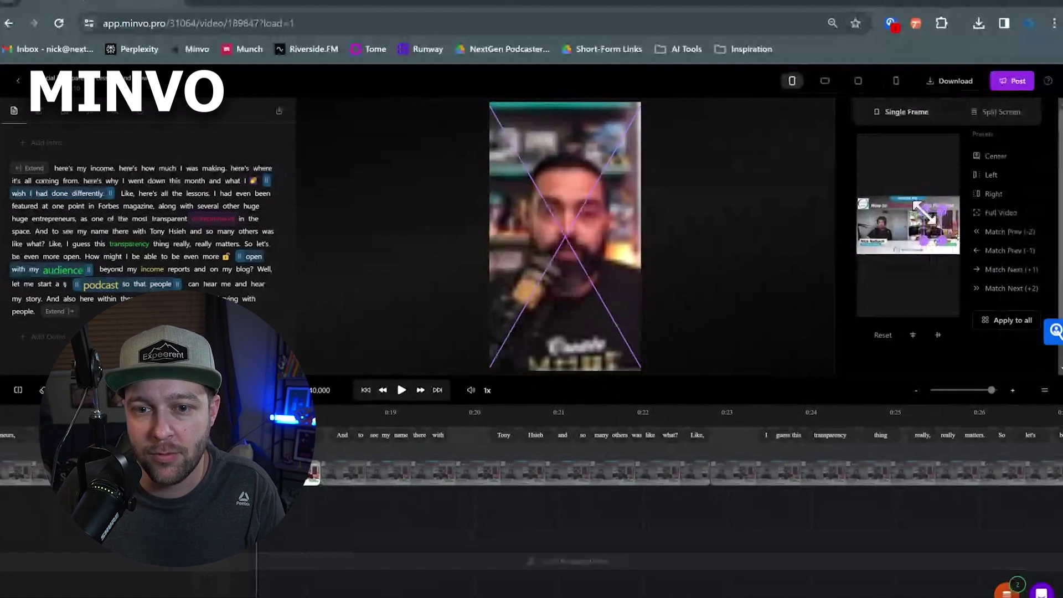
drag(933, 227, 935, 232)
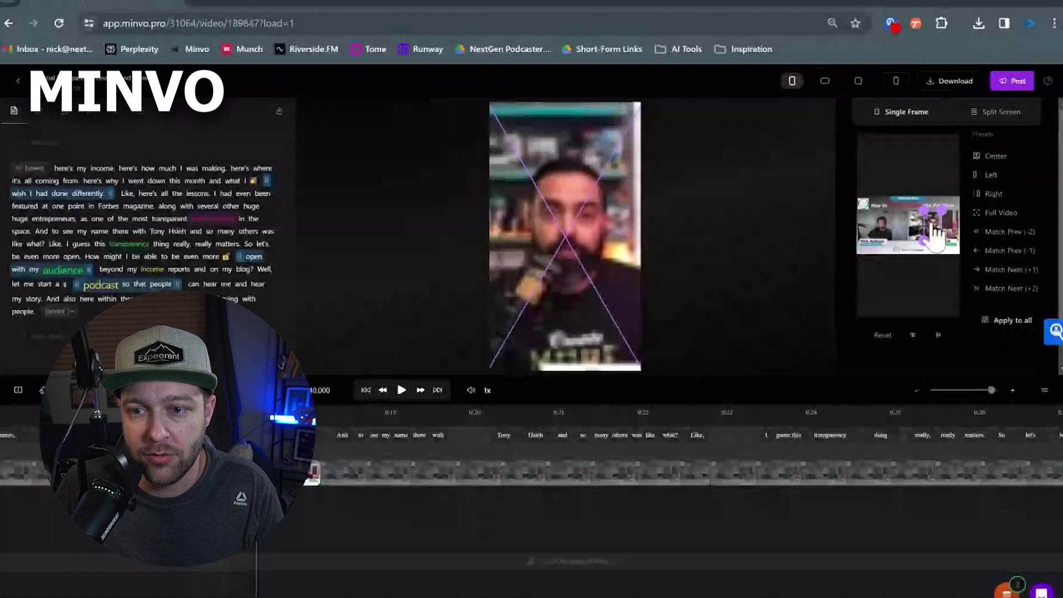
drag(934, 233, 913, 232)
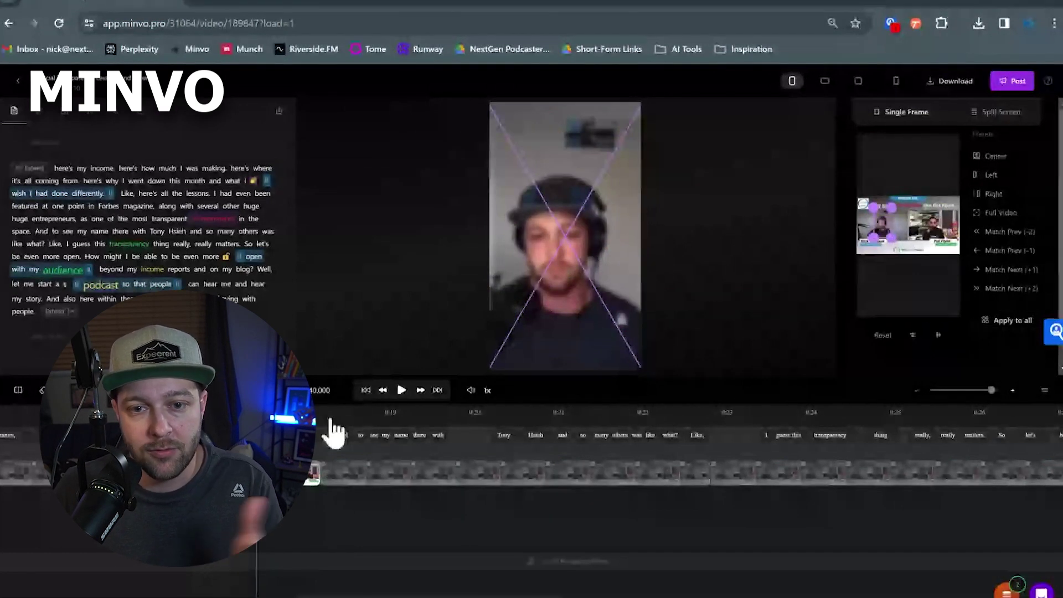
click(359, 435)
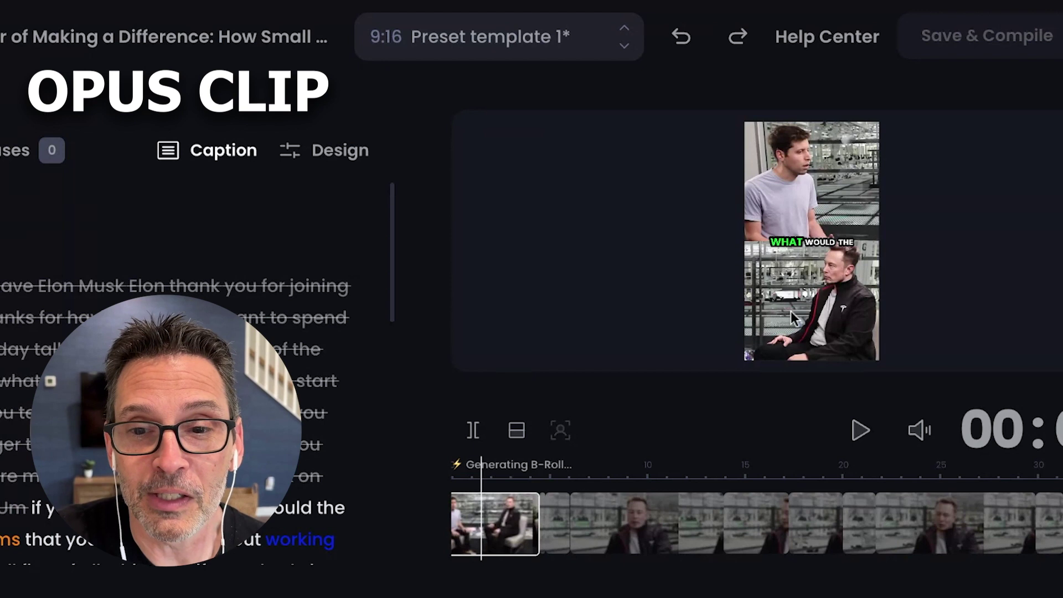
Step: Shift the top speaker's layer left and drag the lower panel onto the other speaker
mouse_move(820, 317)
mouse_down()
mouse_move(823, 197)
mouse_move(825, 296)
mouse_move(814, 303)
mouse_up()
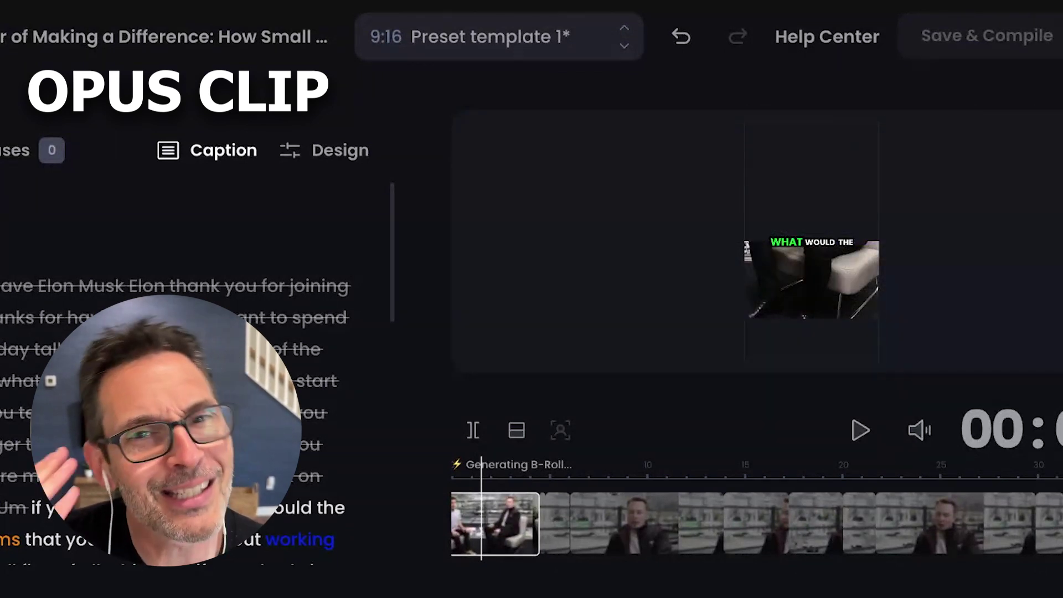
key(ctrl+z)
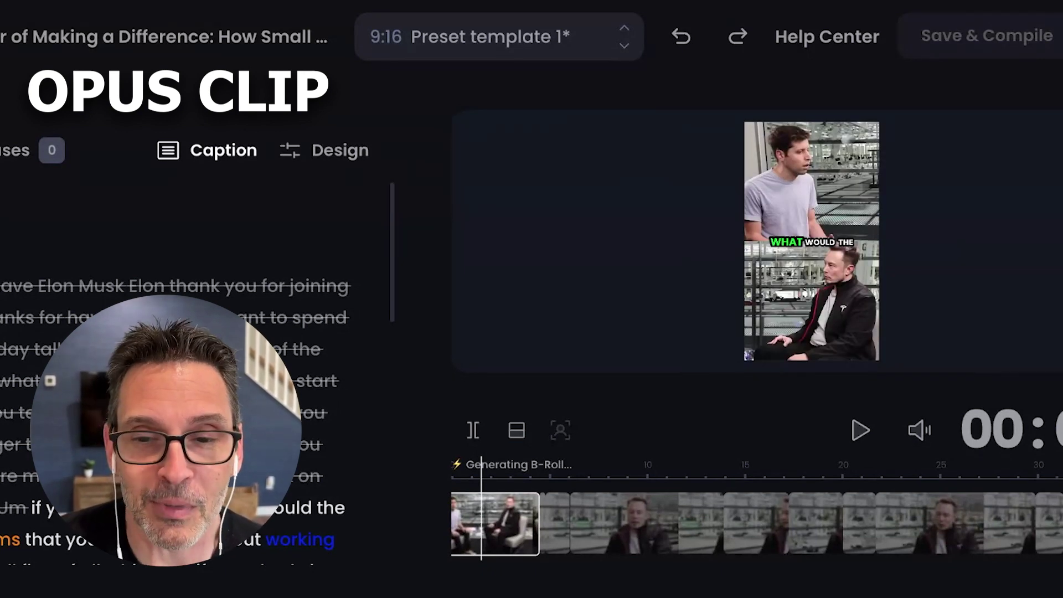
click(849, 213)
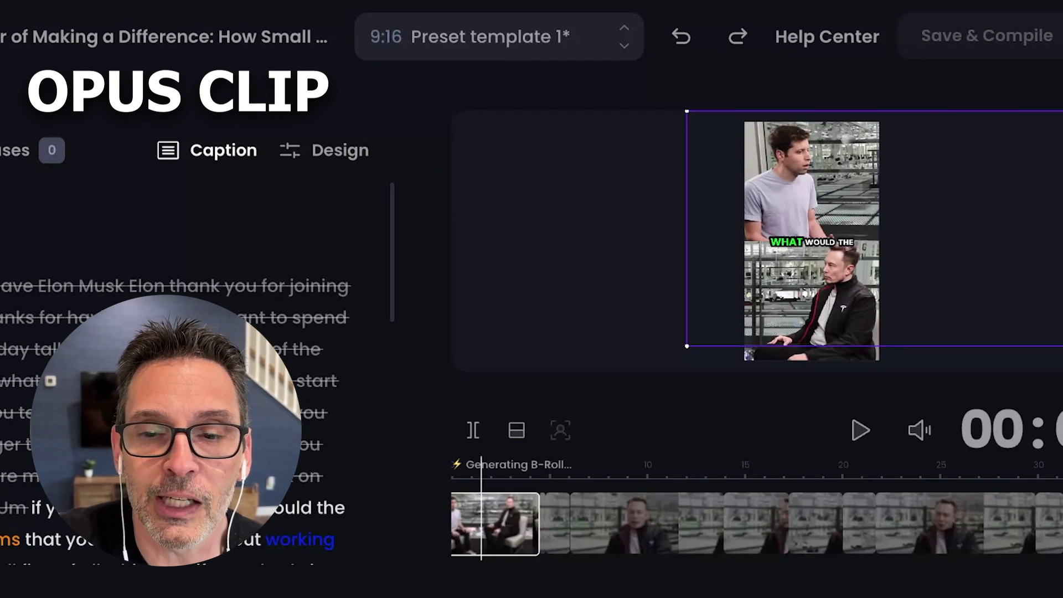
drag(808, 217, 652, 221)
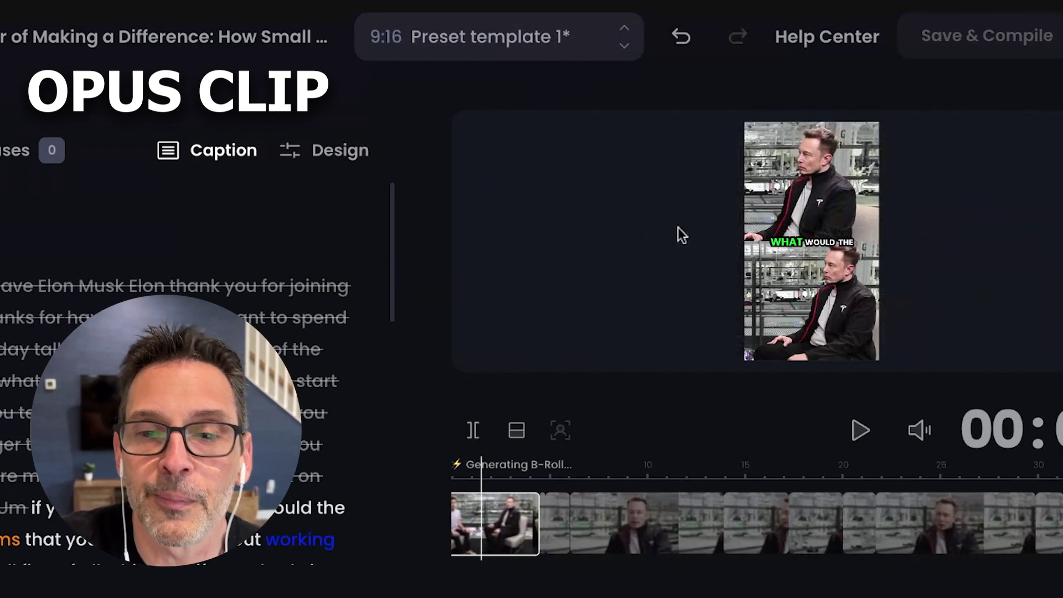
drag(786, 288, 956, 288)
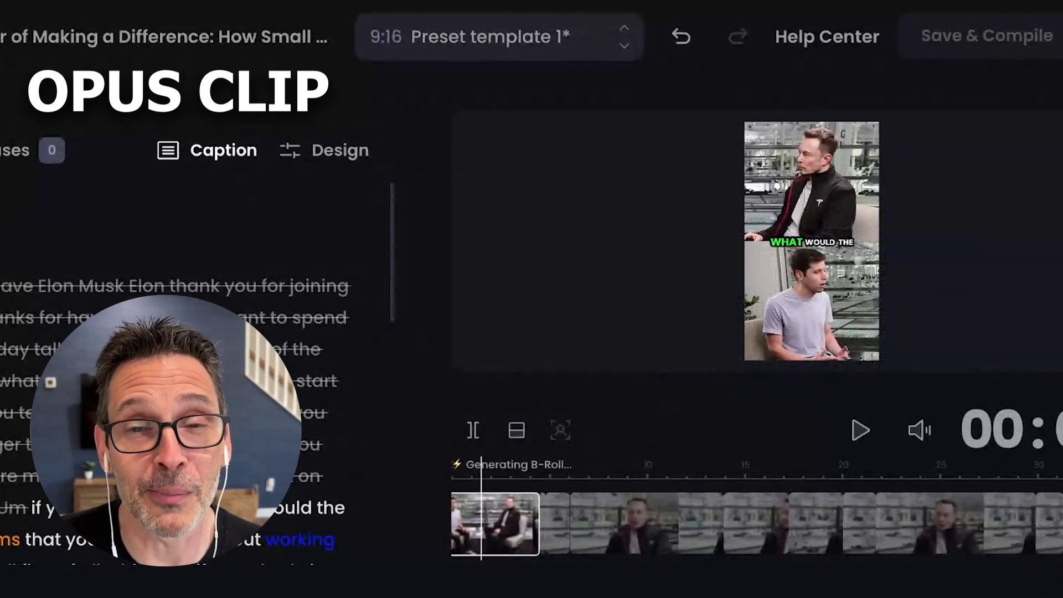
click(649, 523)
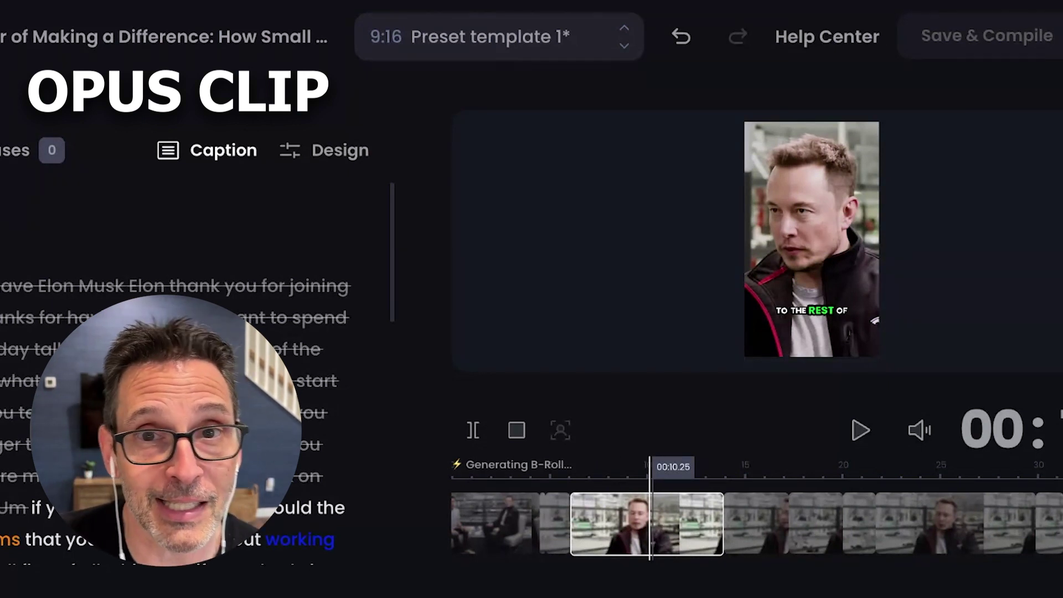
Step: Show the 'Change layout by scene' options for the current scene
click(521, 437)
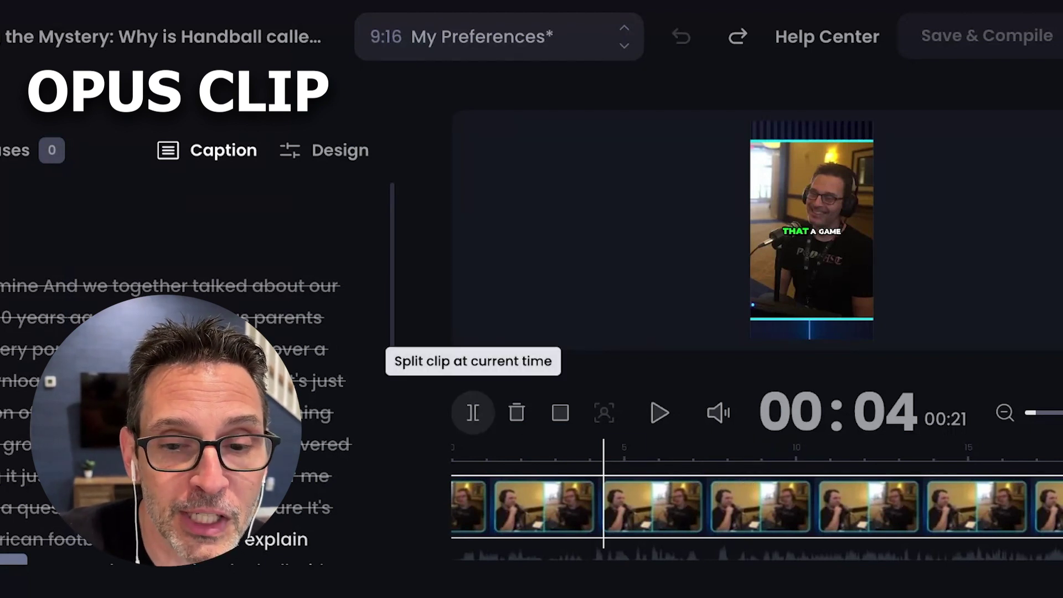
Step: Split the handball clip at 00:04 and 00:07.49, then select the middle section's lower panel
click(472, 412)
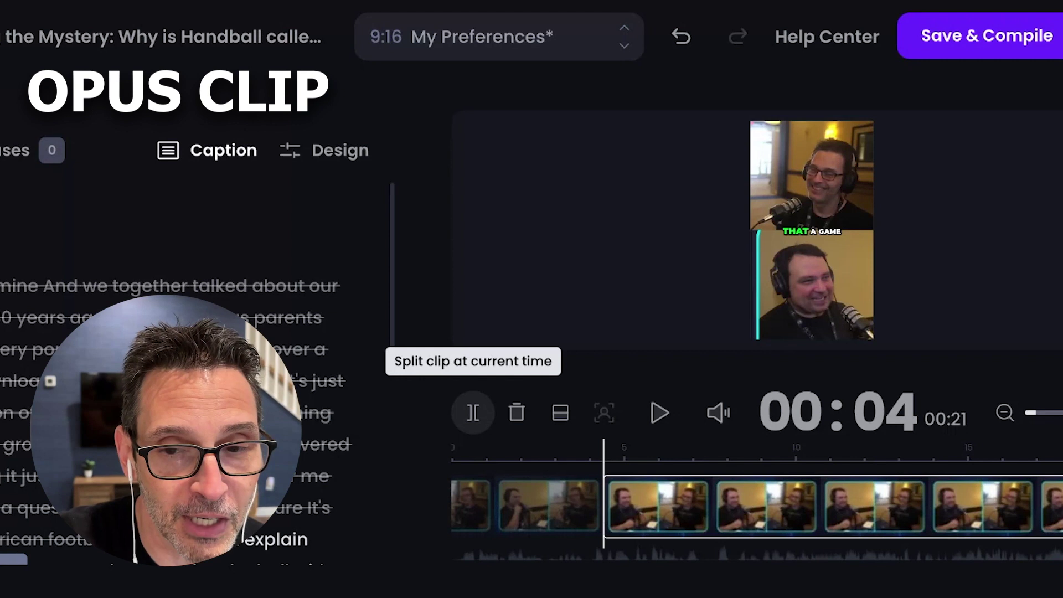
click(714, 445)
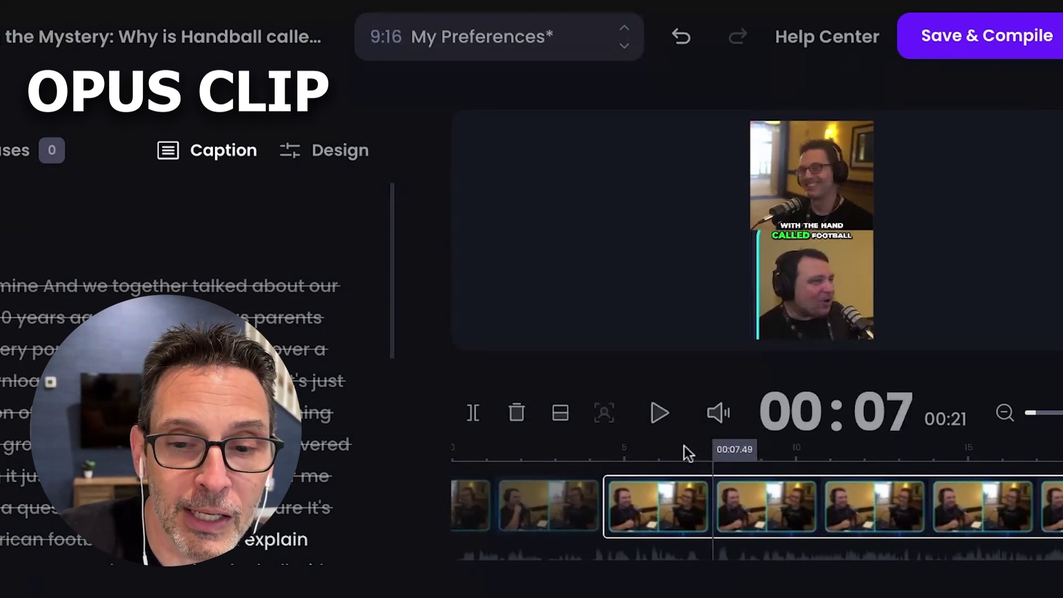
click(476, 420)
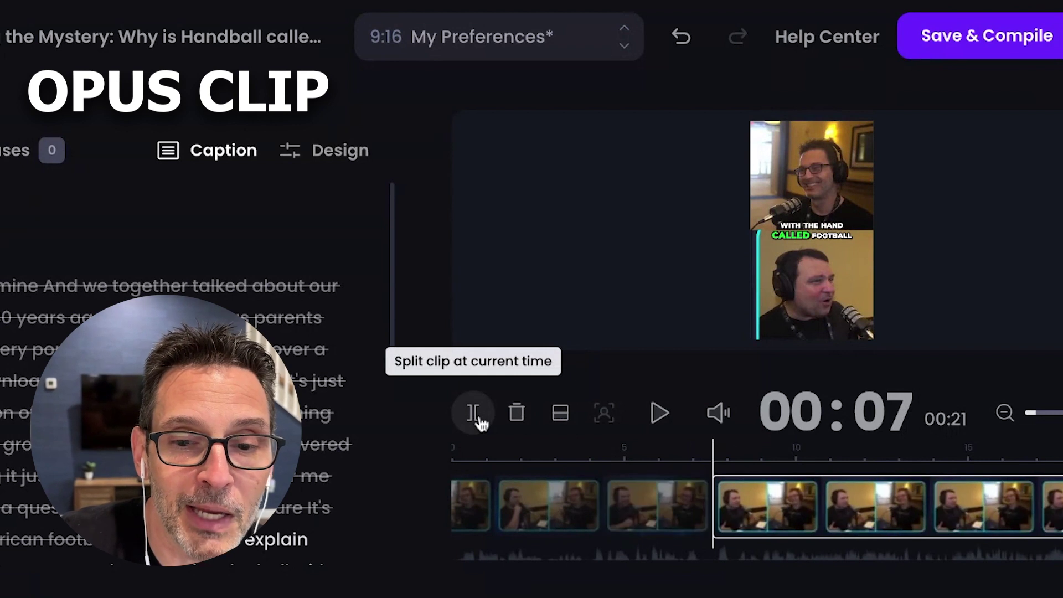
click(668, 511)
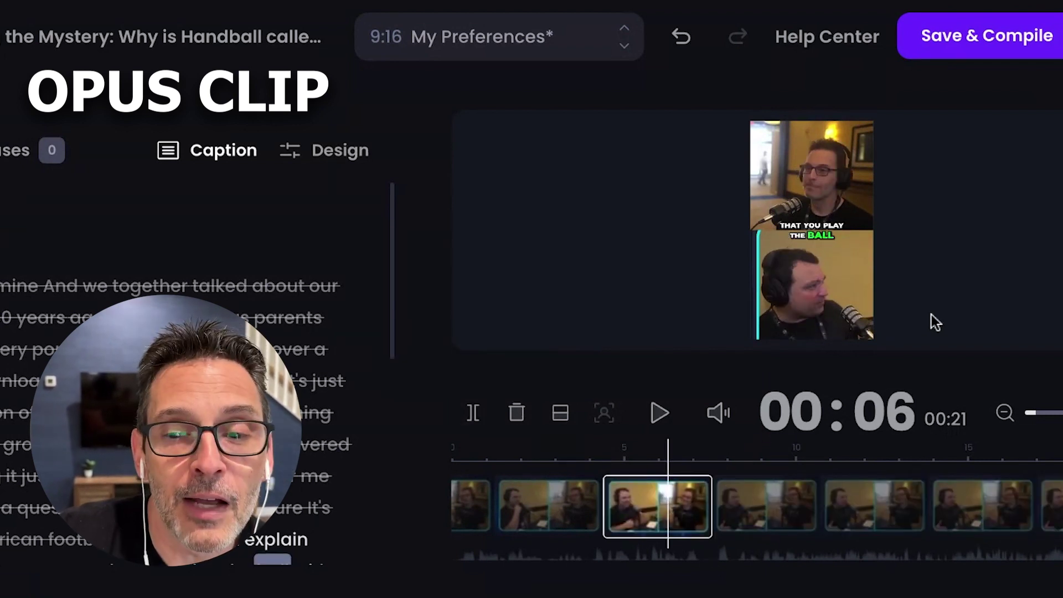
click(845, 284)
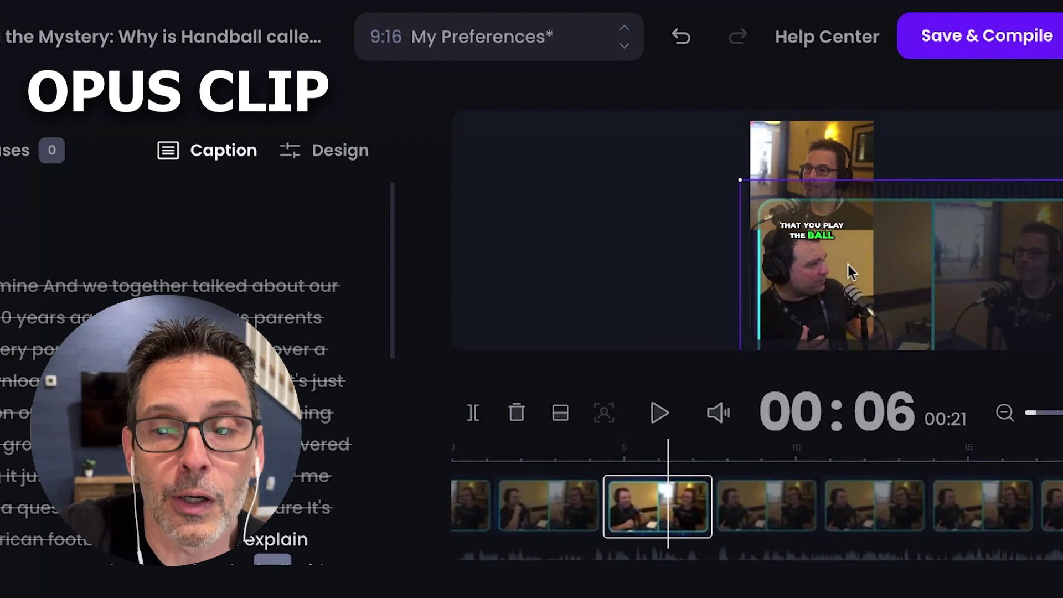
Step: Drag the lower panel's footage down and slightly right, then nudge the upper panel's footage up-left
key(Escape)
click(844, 283)
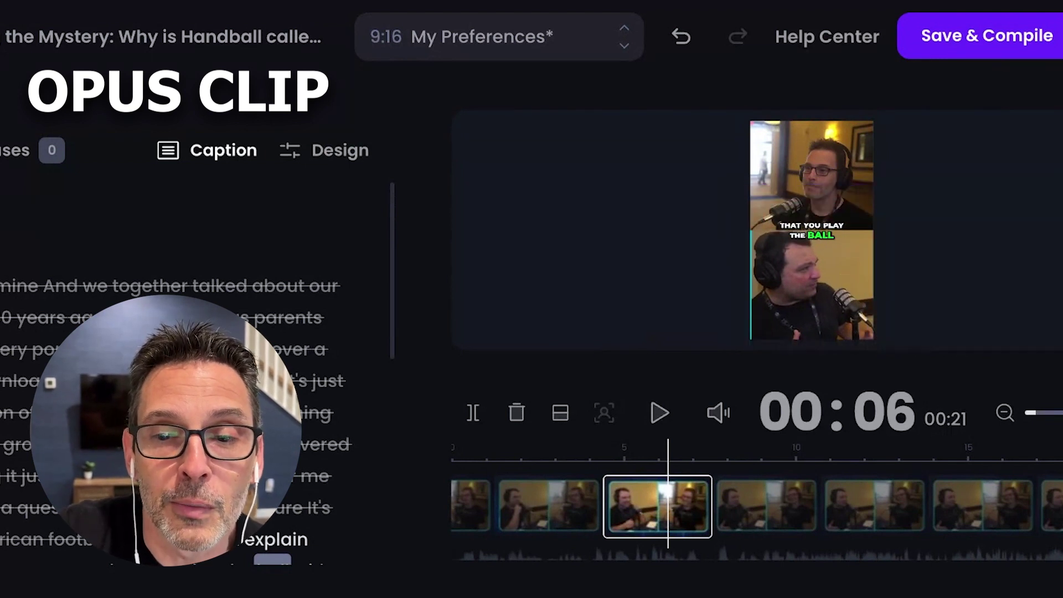
key(Escape)
mouse_move(846, 285)
mouse_down()
mouse_move(837, 289)
mouse_move(844, 305)
mouse_up()
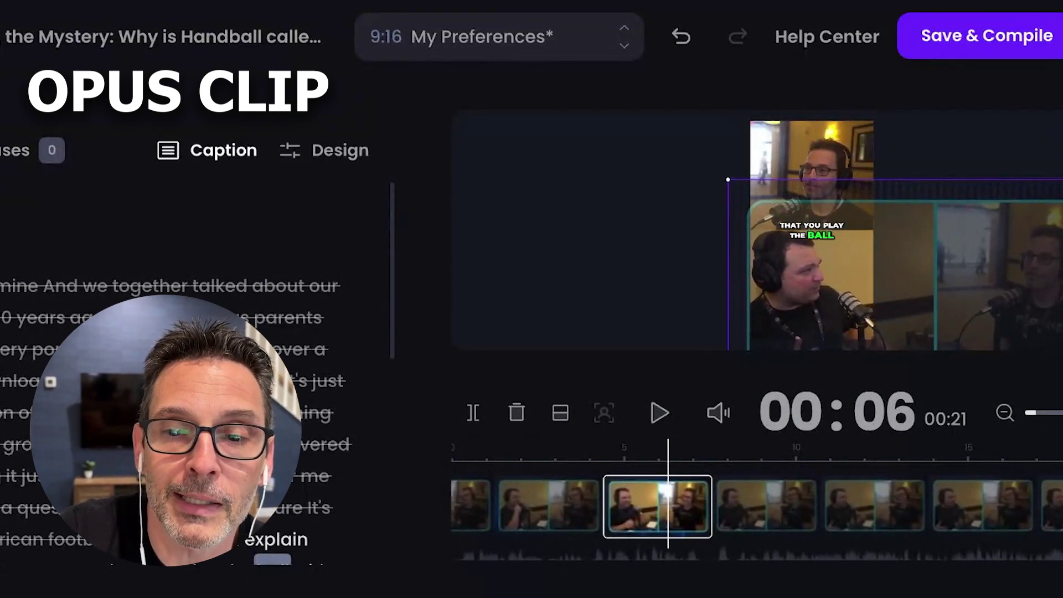
drag(846, 313, 853, 314)
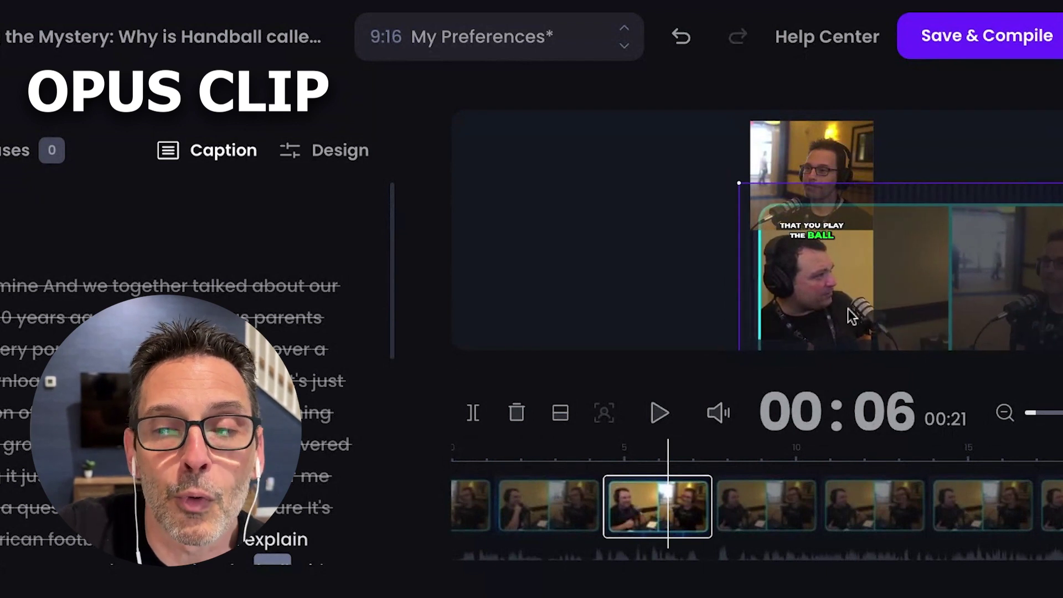
click(825, 167)
drag(824, 168, 814, 156)
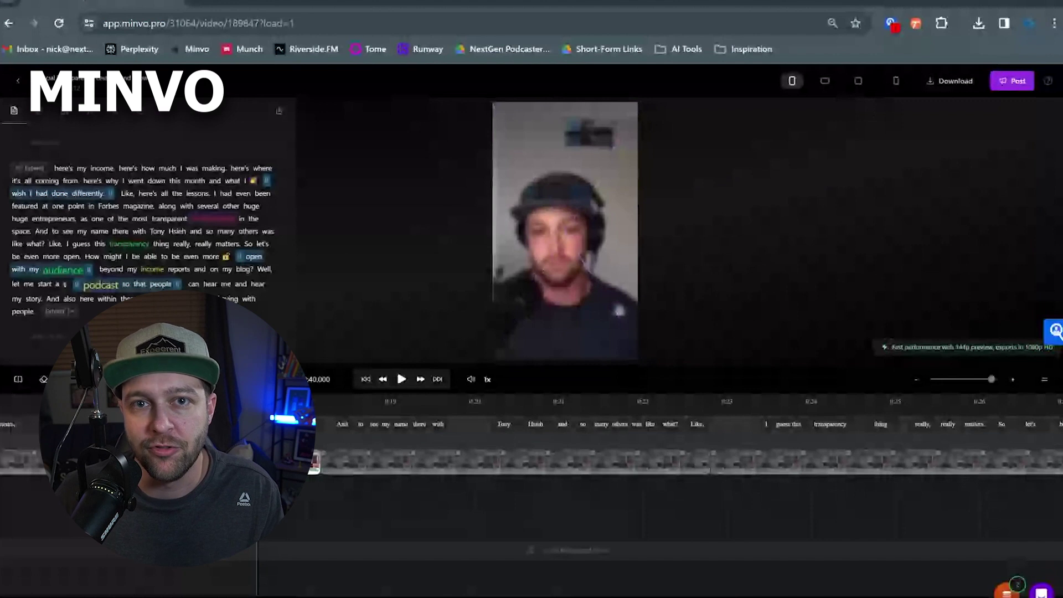
Step: Use Minvo's Split Screen 50/50 preset with the headphone-wearing speaker on top, trying Switch Frames
click(540, 294)
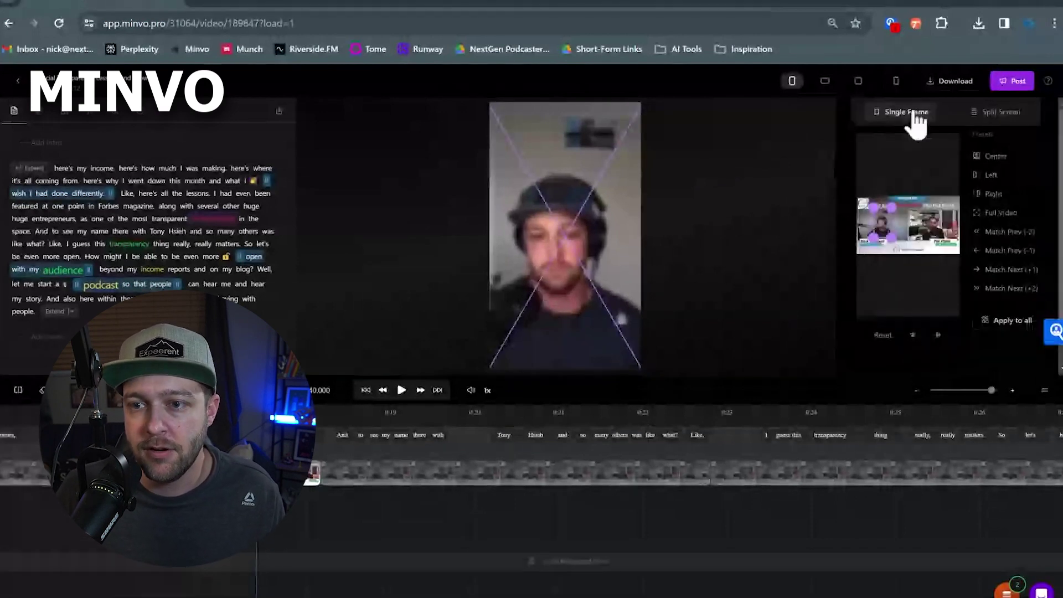
click(987, 116)
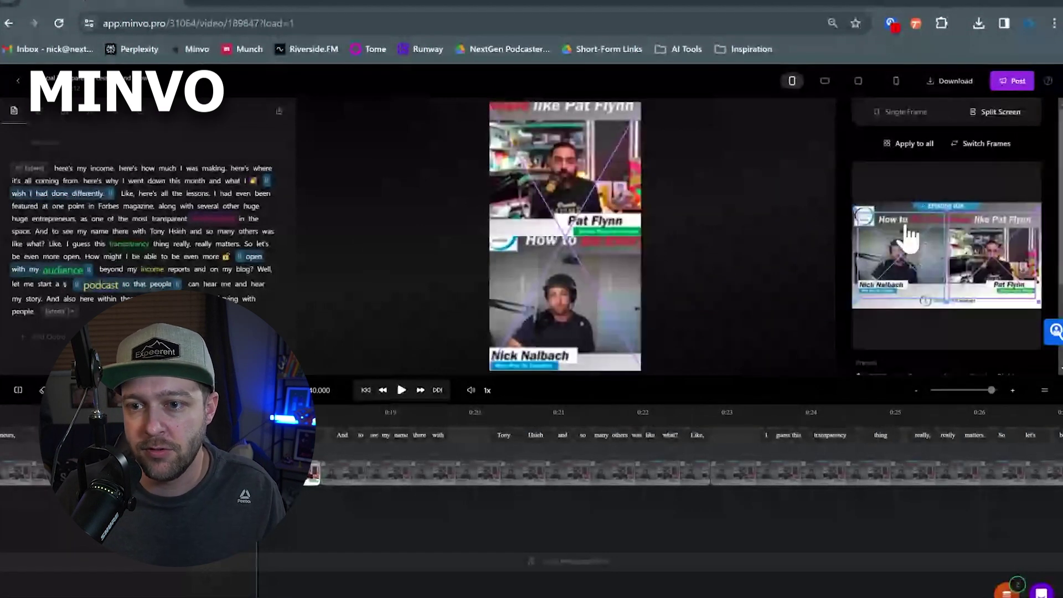
click(982, 146)
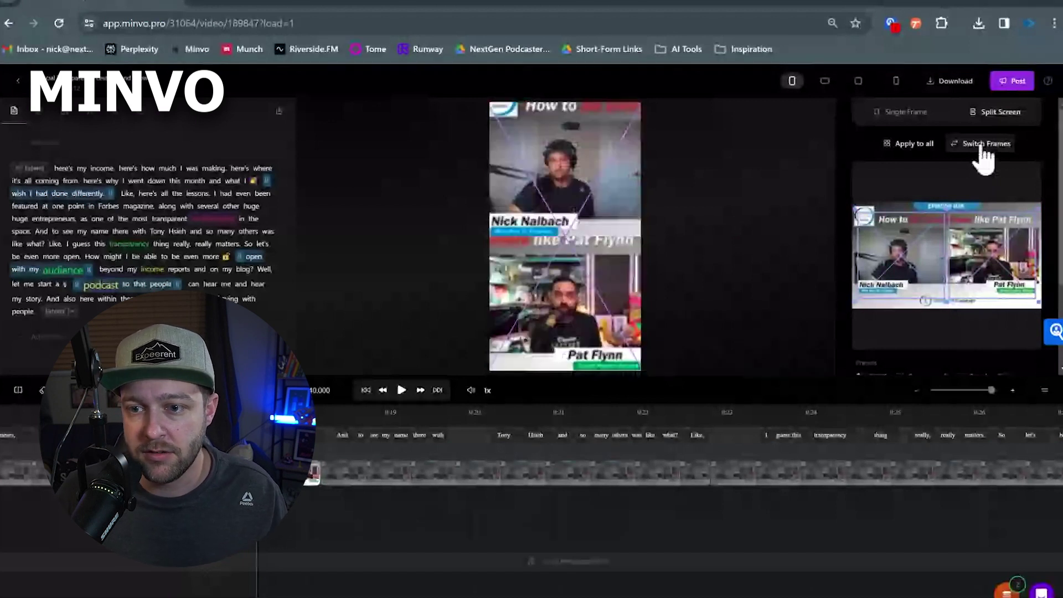
click(984, 148)
scroll(952, 203, down, 2)
scroll(951, 201, up, 2)
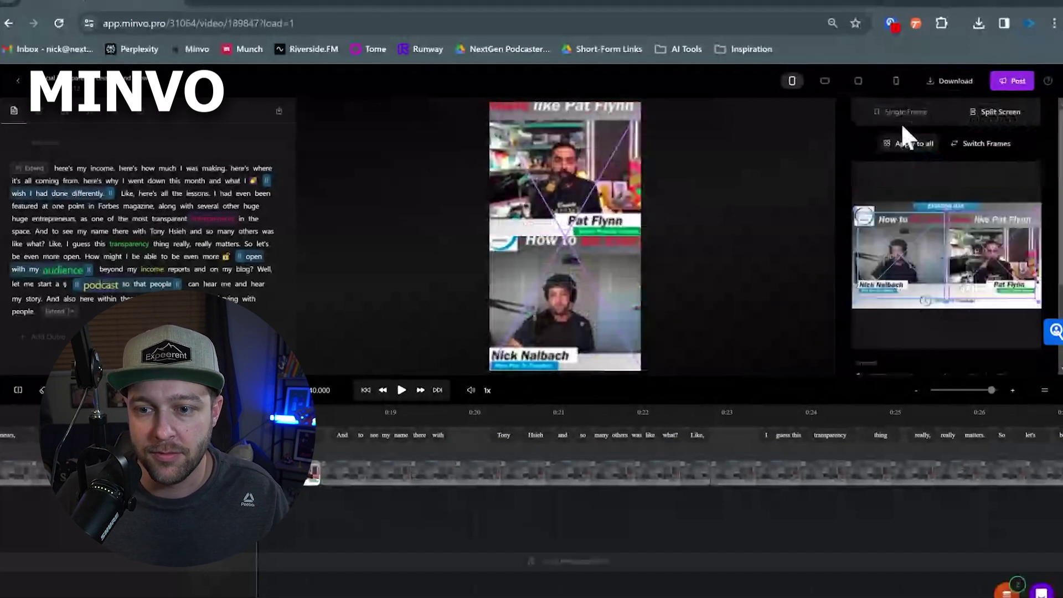
scroll(884, 266, down, 2)
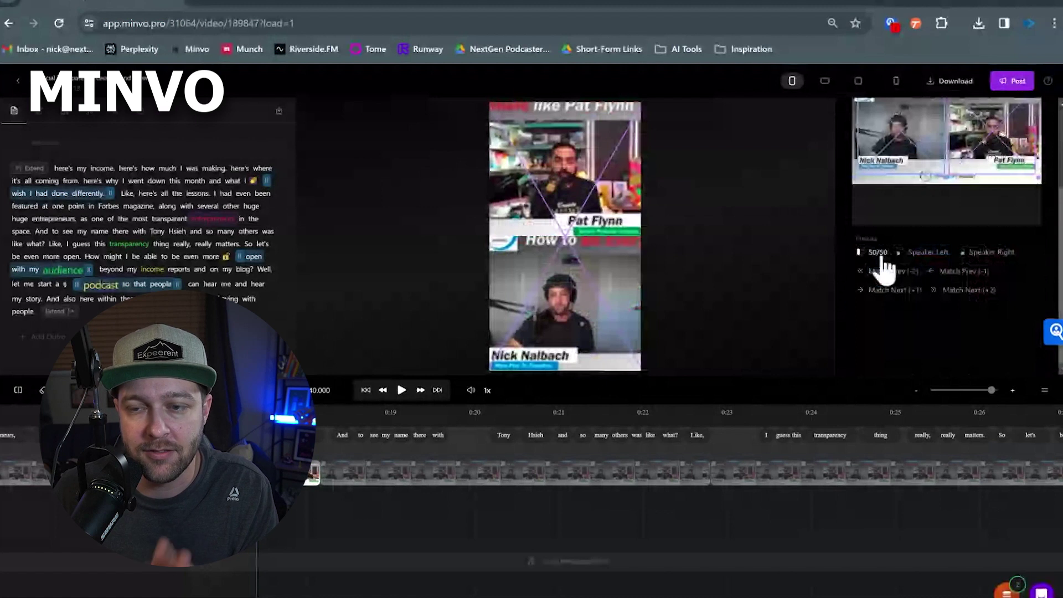
click(885, 255)
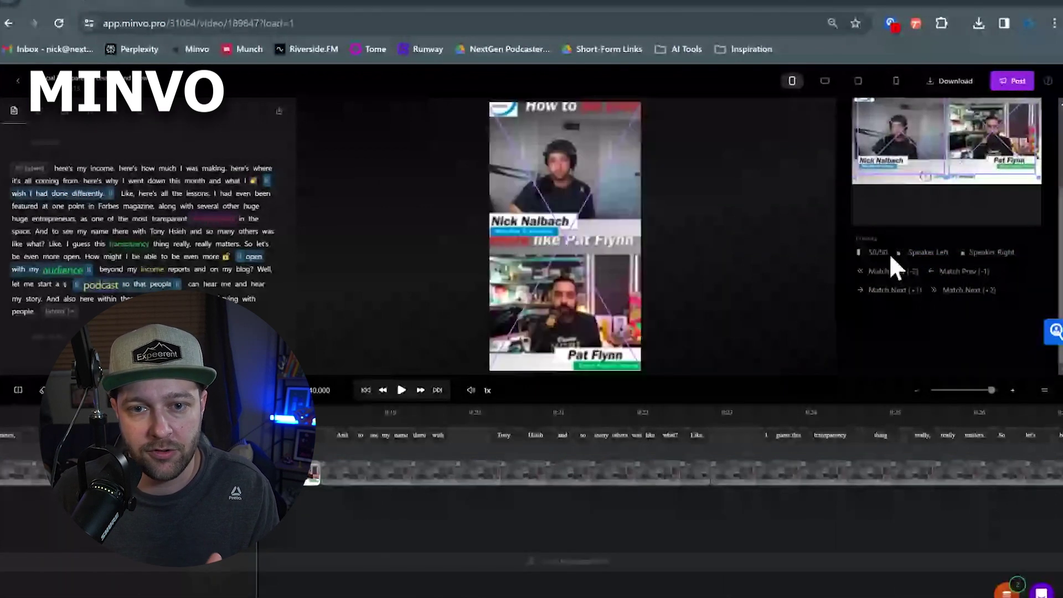
Step: Try the Match Next (+1) and Speaker Right presets, then switch to a Single Frame layout
click(884, 290)
scroll(913, 276, up, 1)
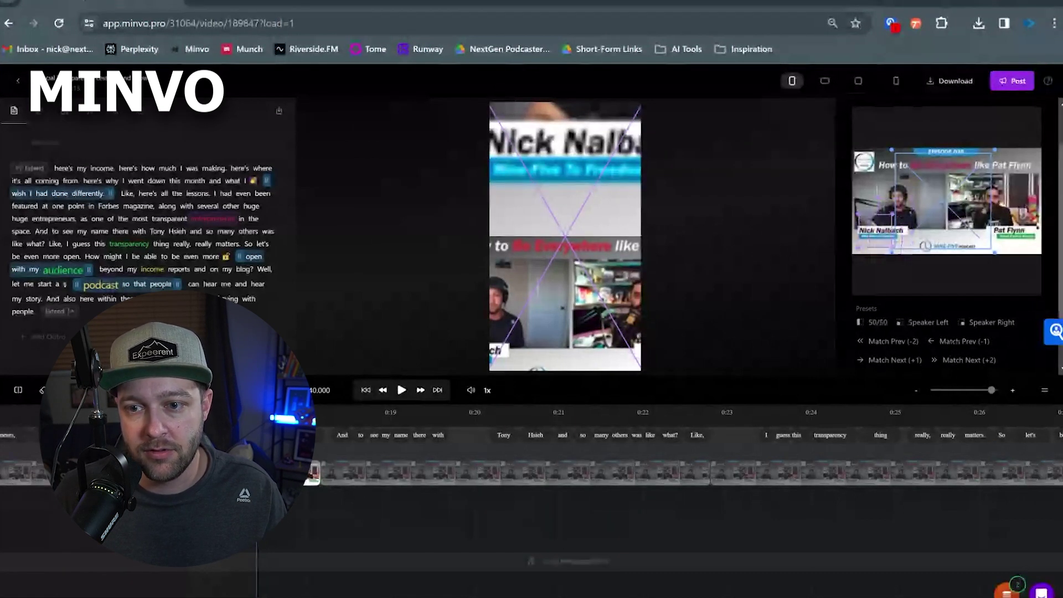
click(980, 327)
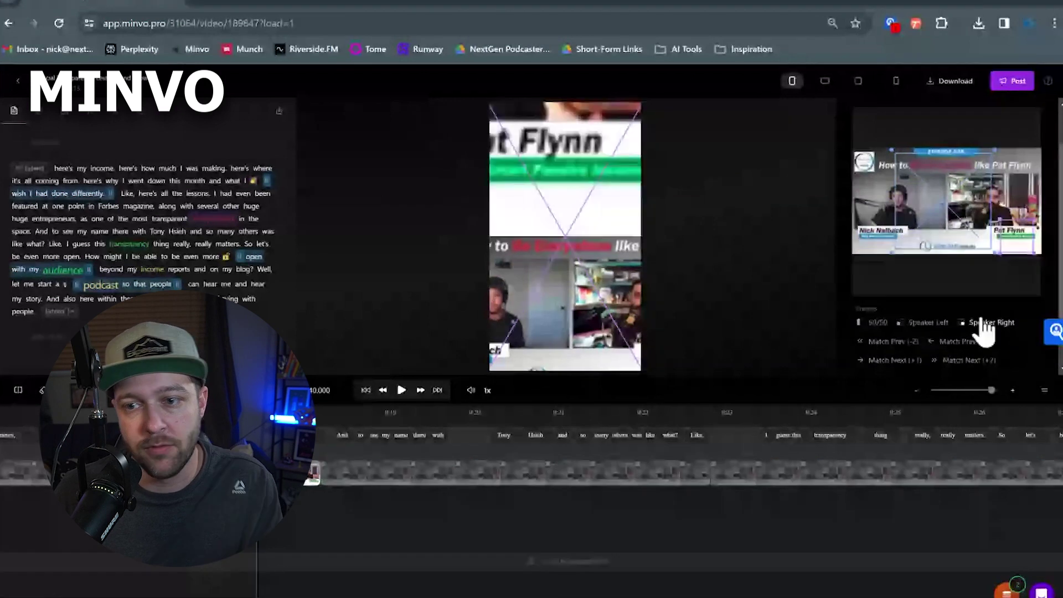
click(896, 359)
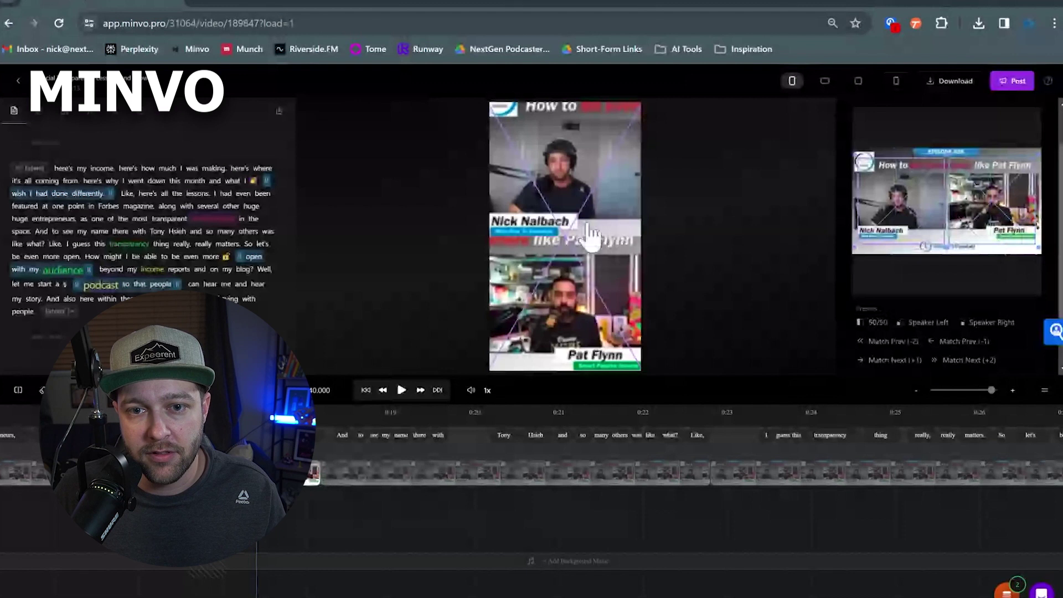
click(954, 177)
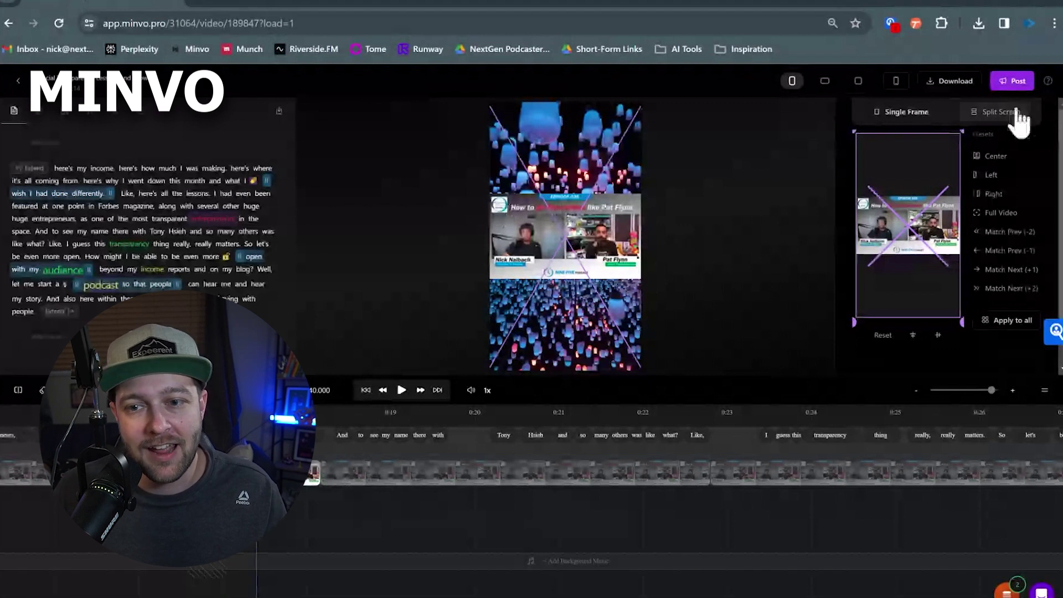
Step: Switch Minvo's clip to split screen and swap frames twice, leaving the bearded speaker on top
click(996, 111)
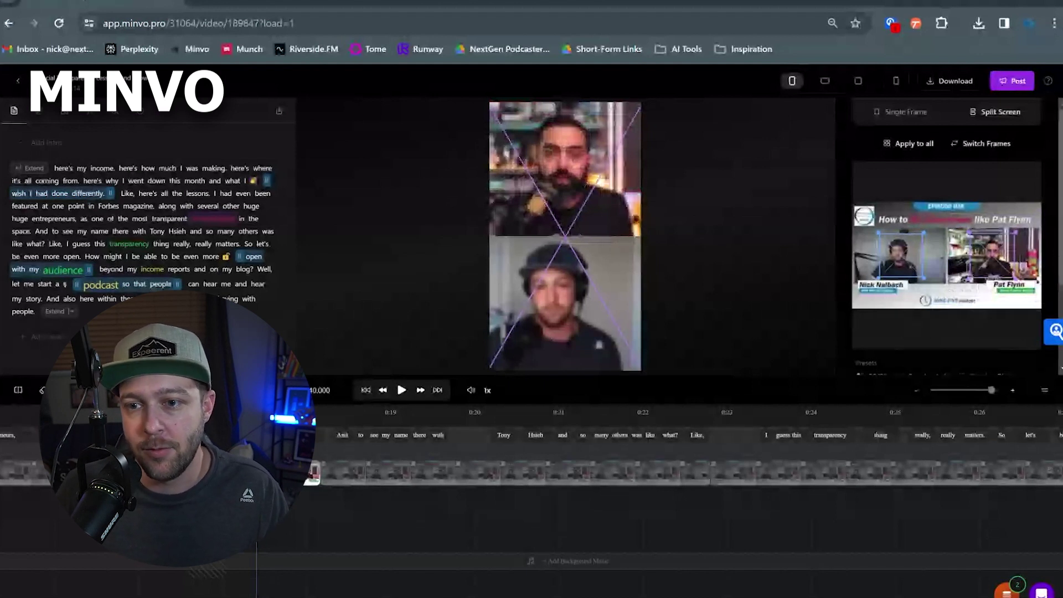
click(978, 145)
click(978, 145)
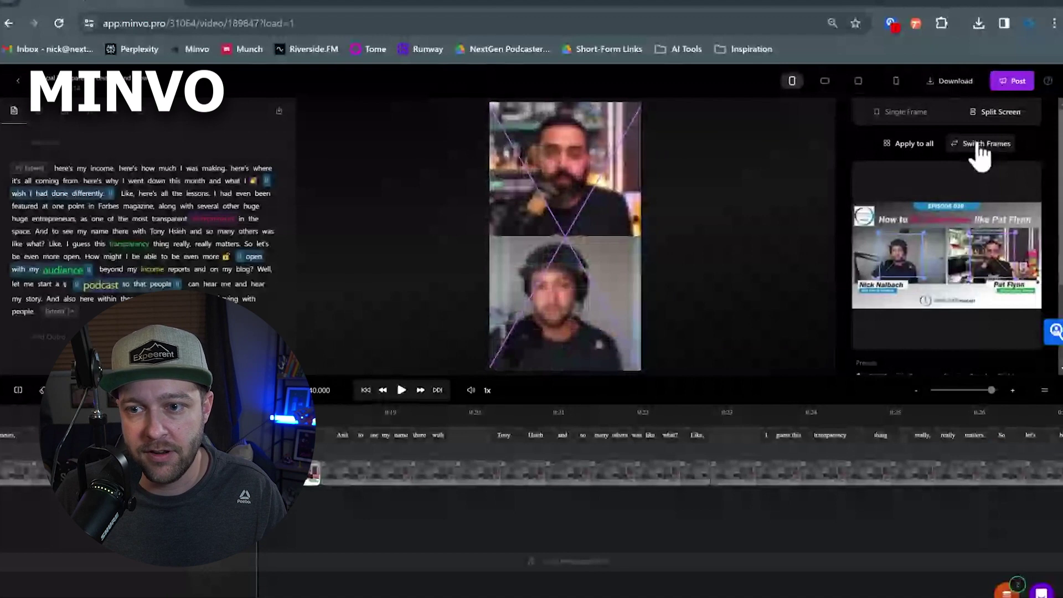